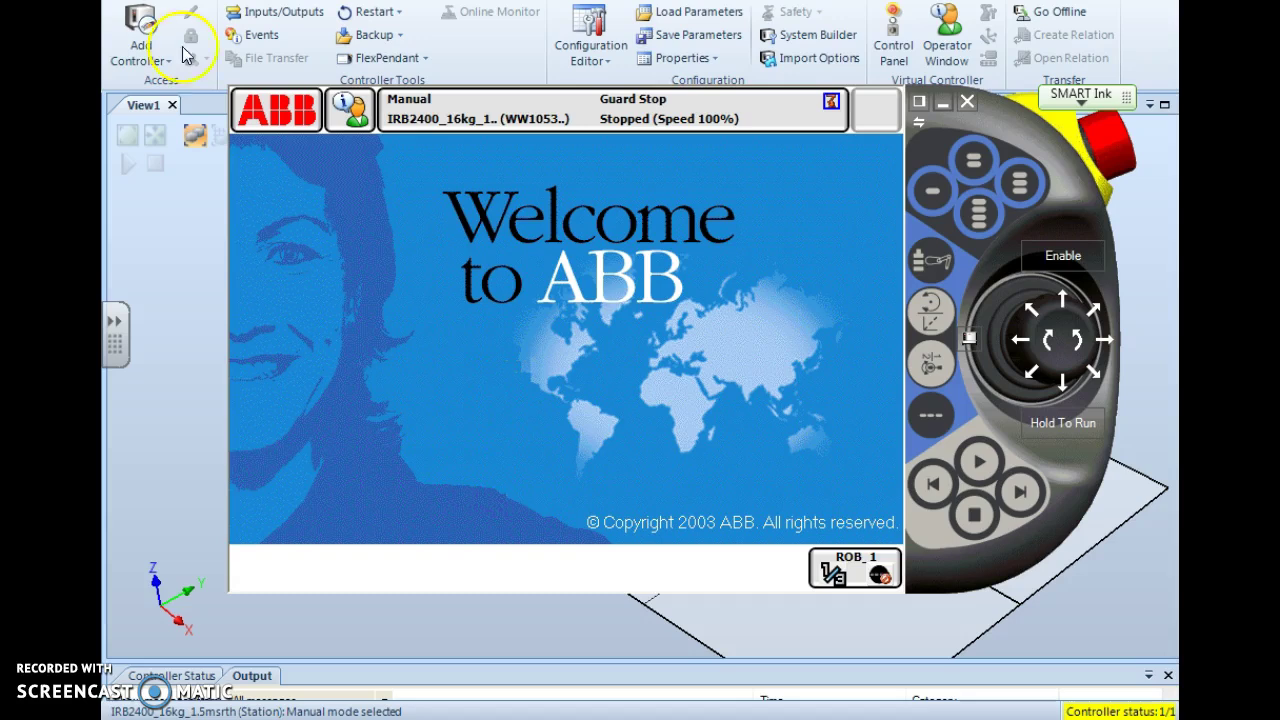
- Open the FlexPendant's ABB main menu
click(288, 119)
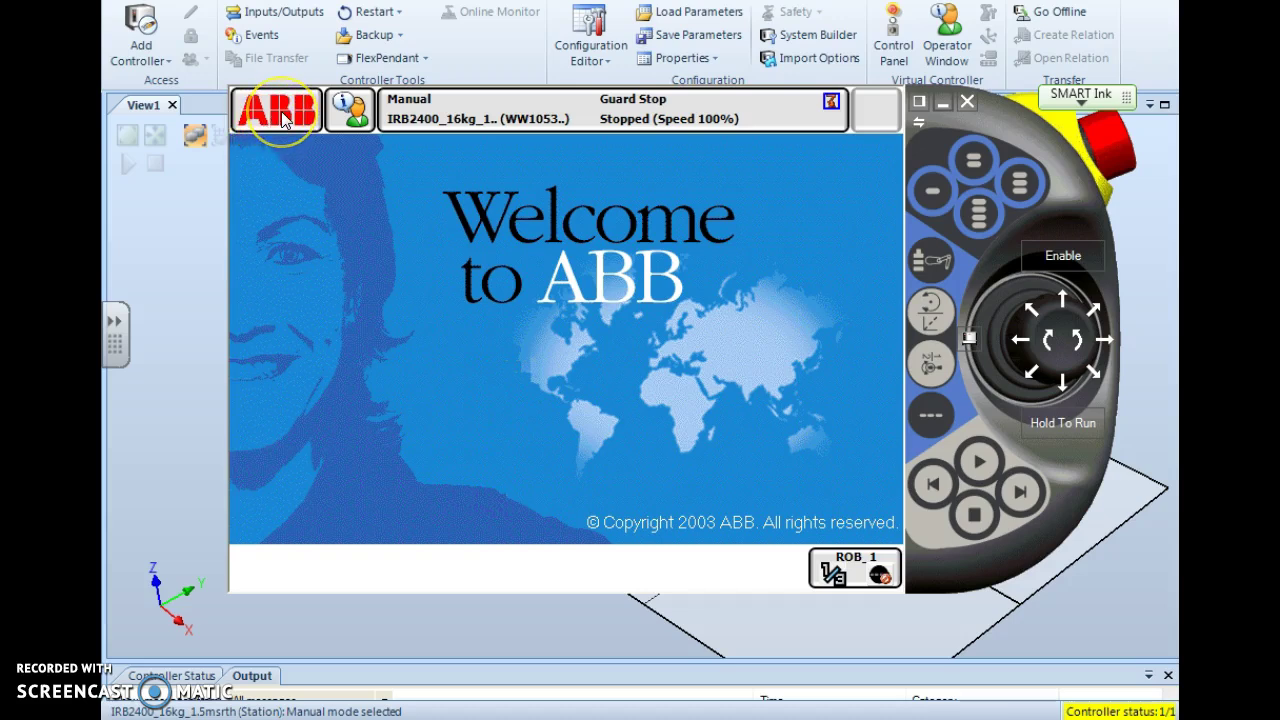
click(286, 119)
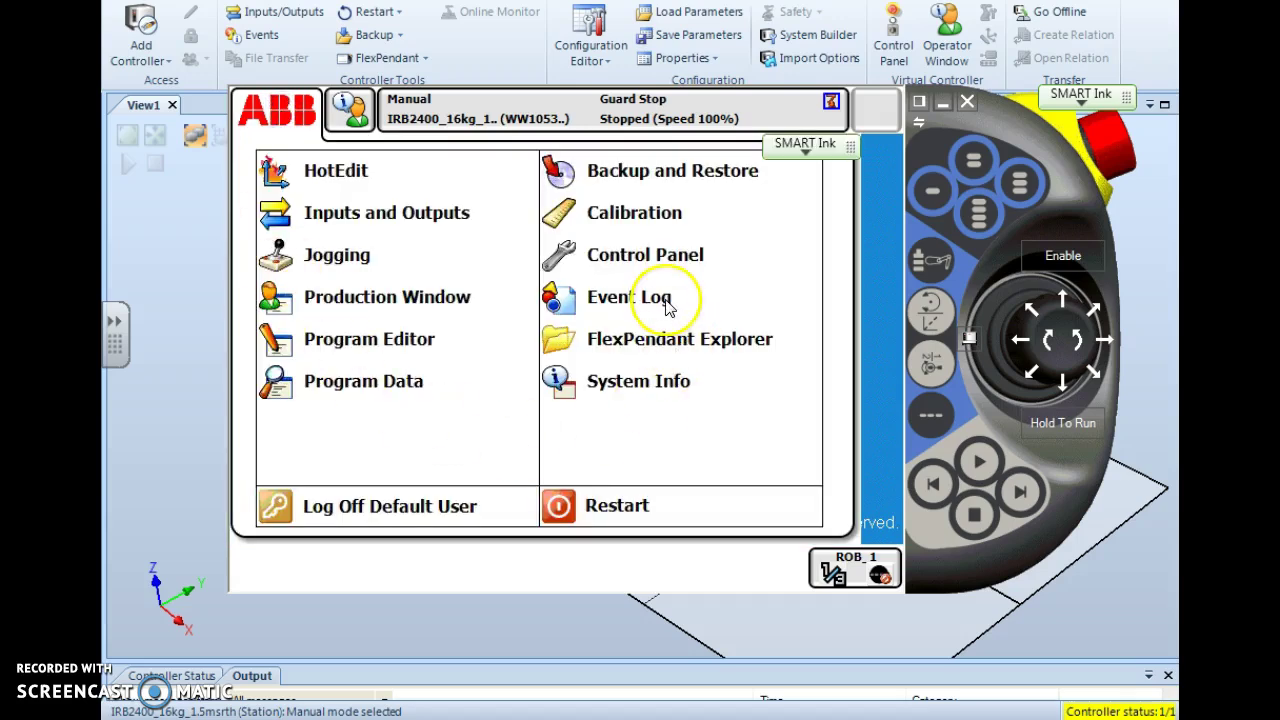
- Go to Backup and Restore and start Backup Current System
click(659, 175)
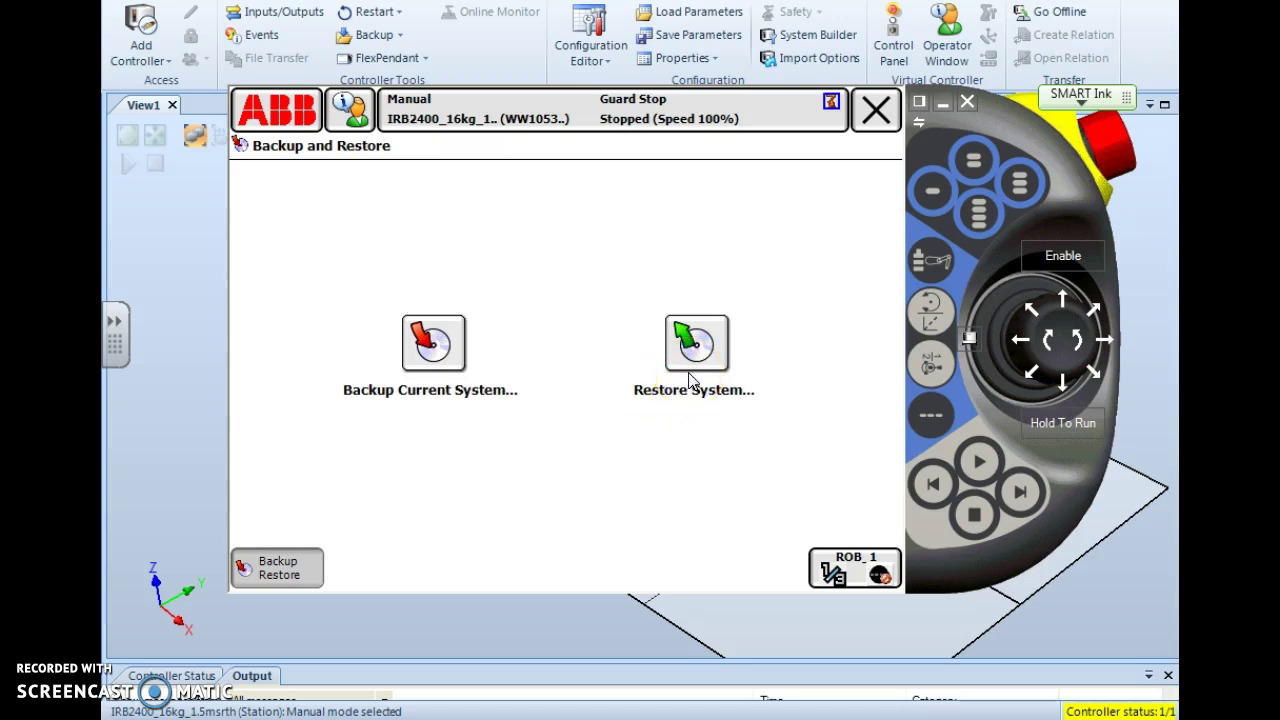
click(443, 366)
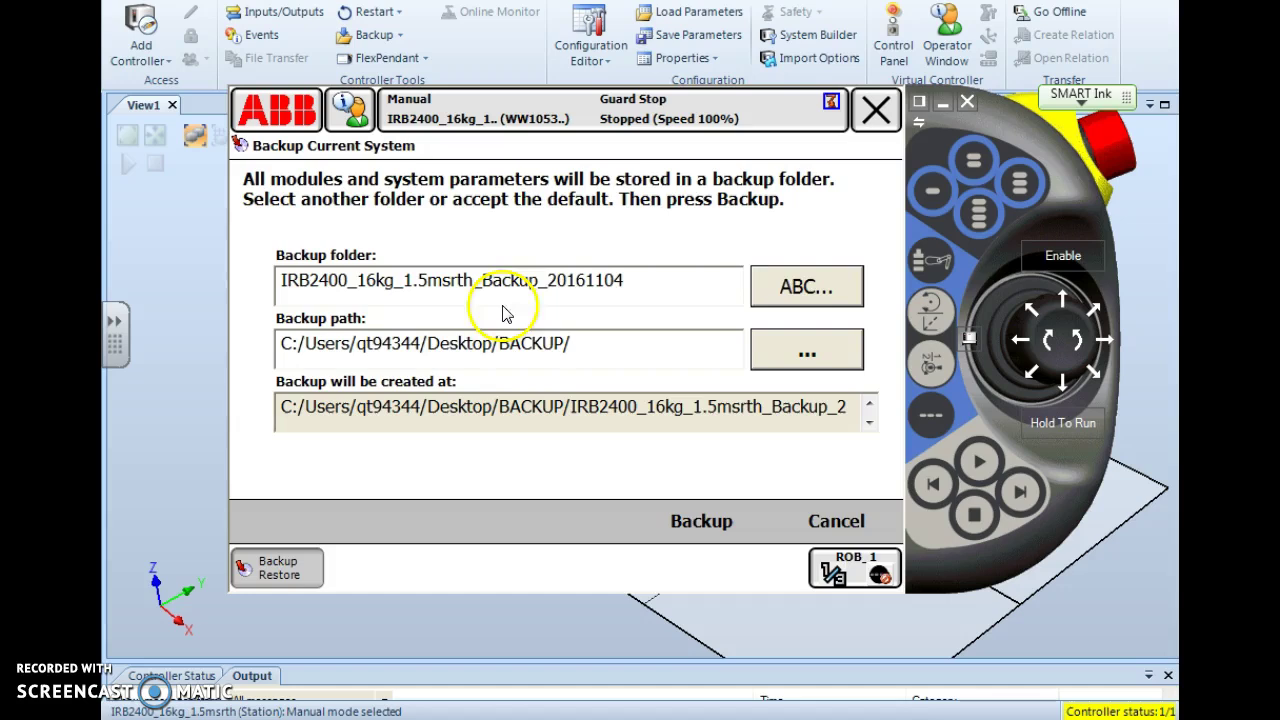
- Replace the default backup folder name with 'mybackup'
click(807, 290)
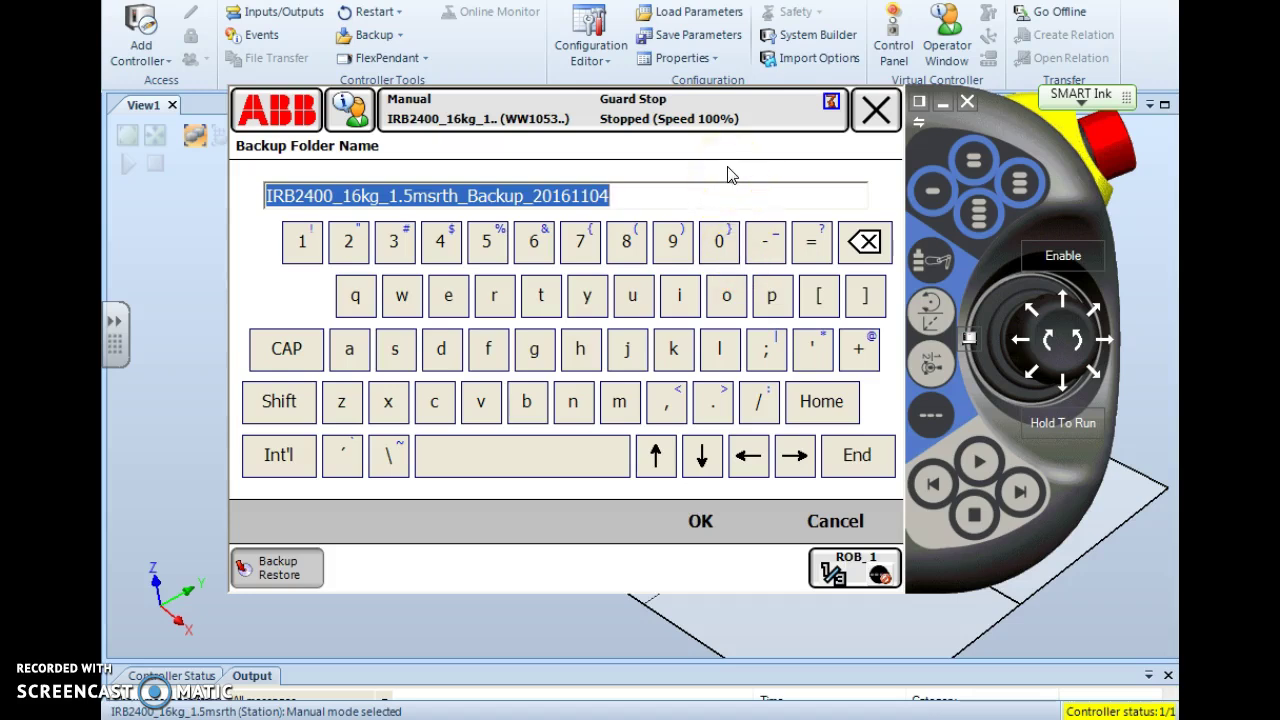
text(my)
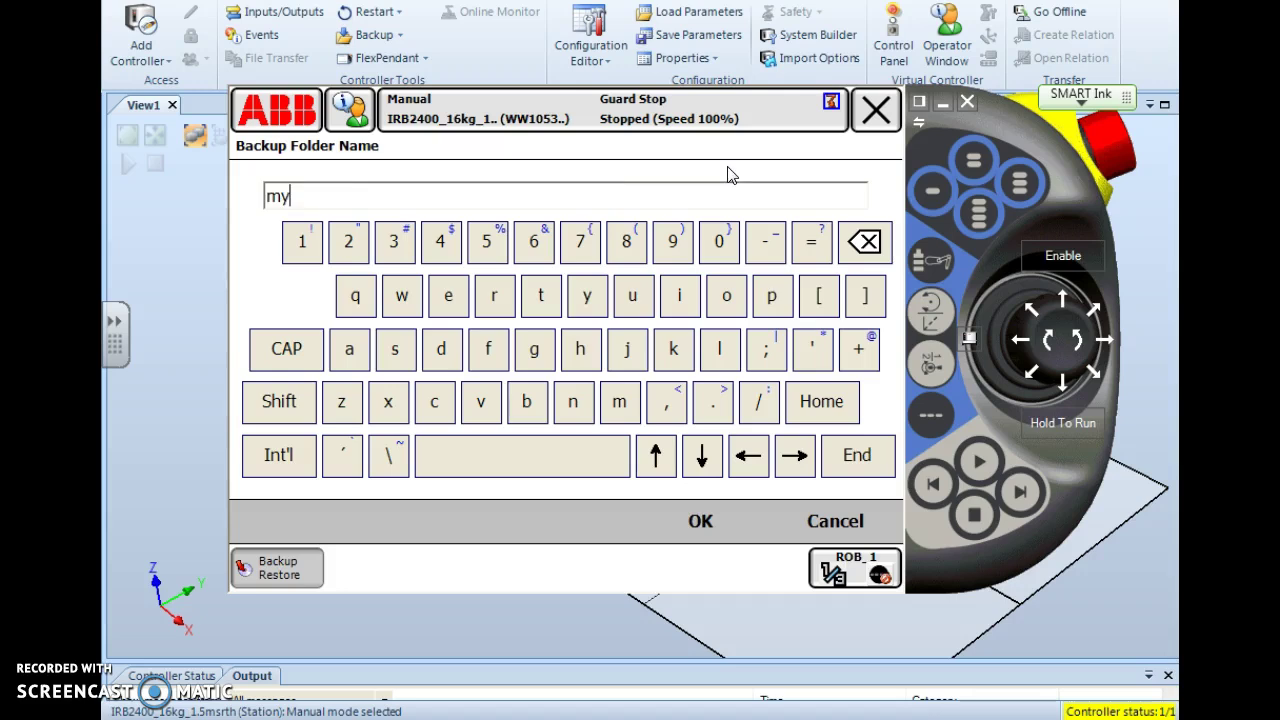
text(backup)
click(701, 522)
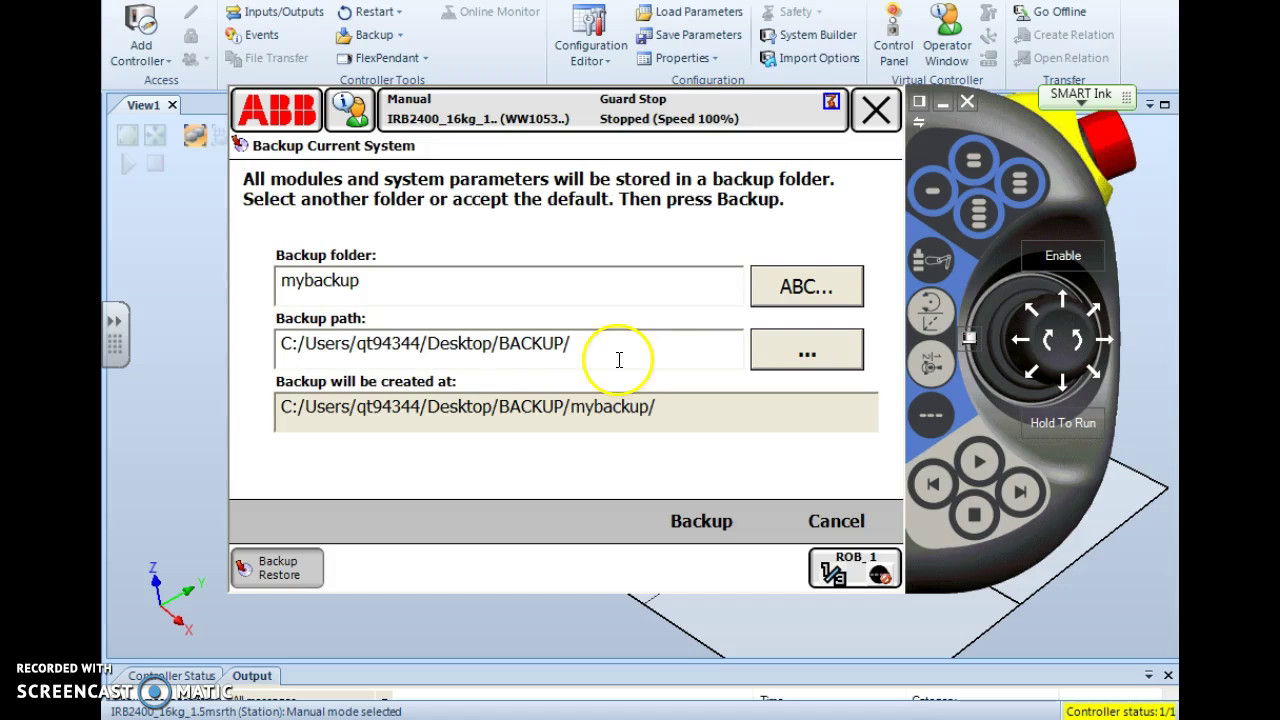
- Open the backup-path folder browser and climb up to the Desktop folder
click(799, 345)
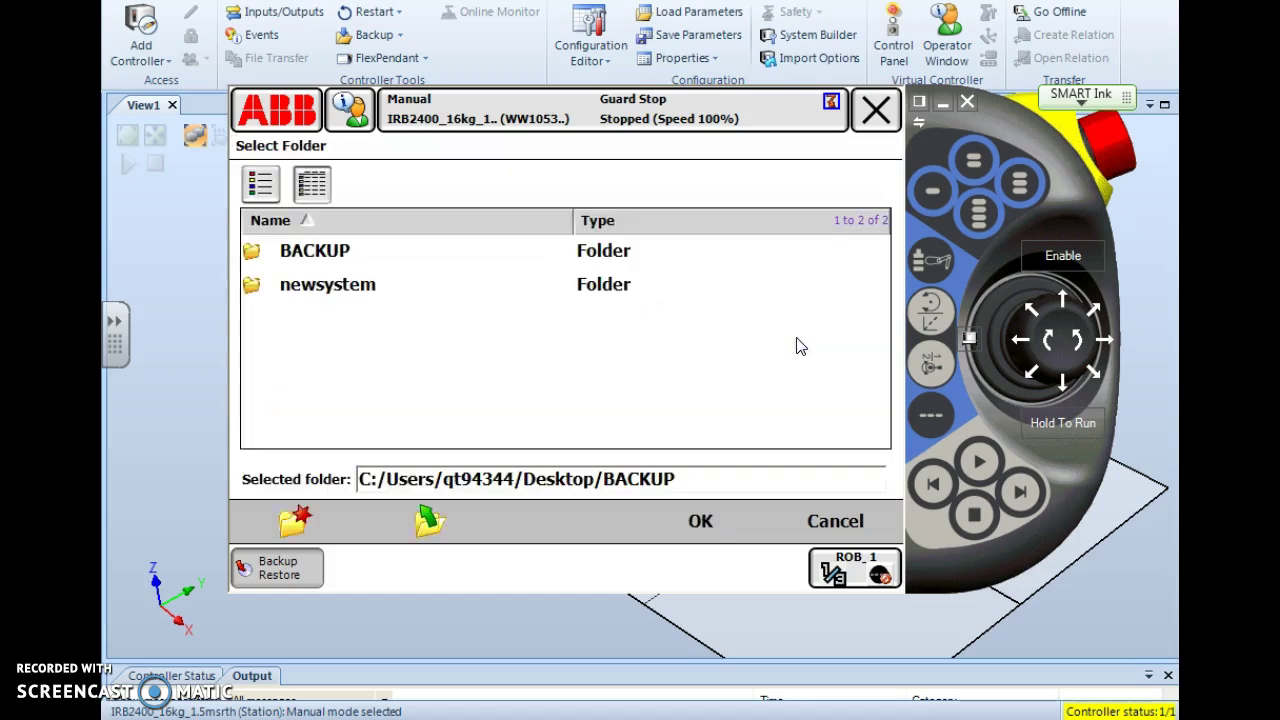
click(603, 395)
click(600, 403)
click(431, 538)
click(294, 523)
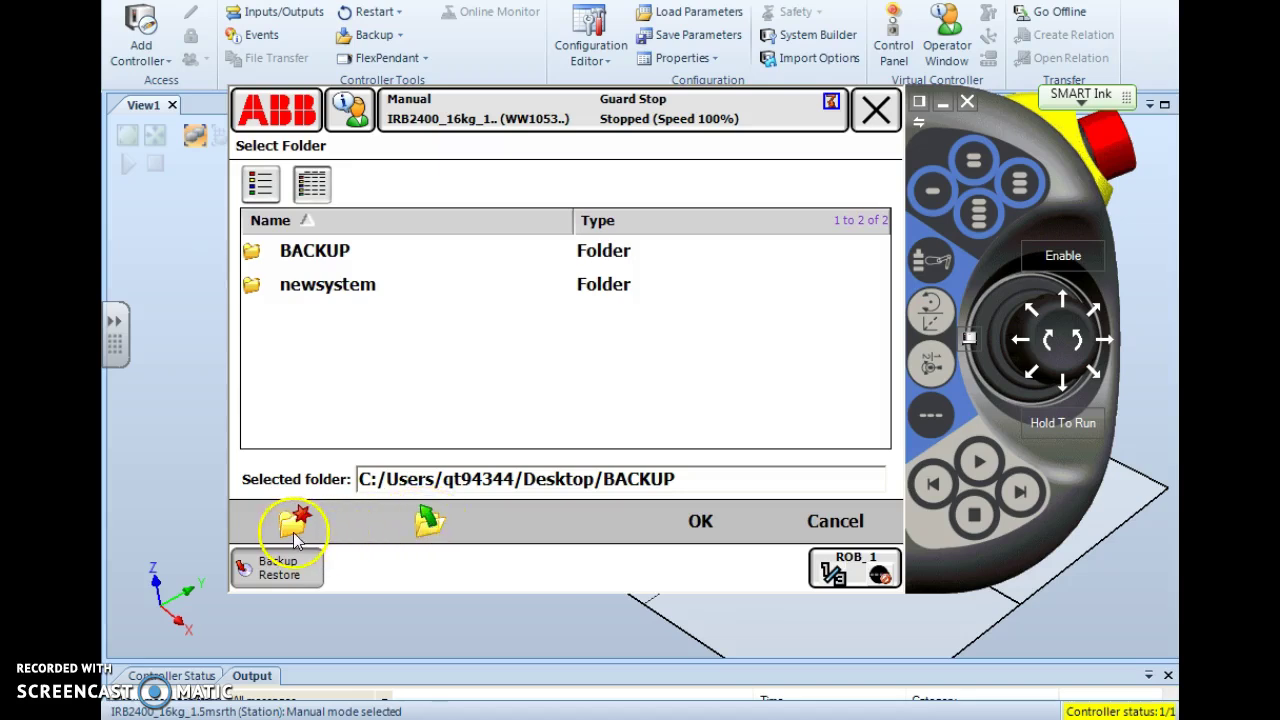
click(430, 517)
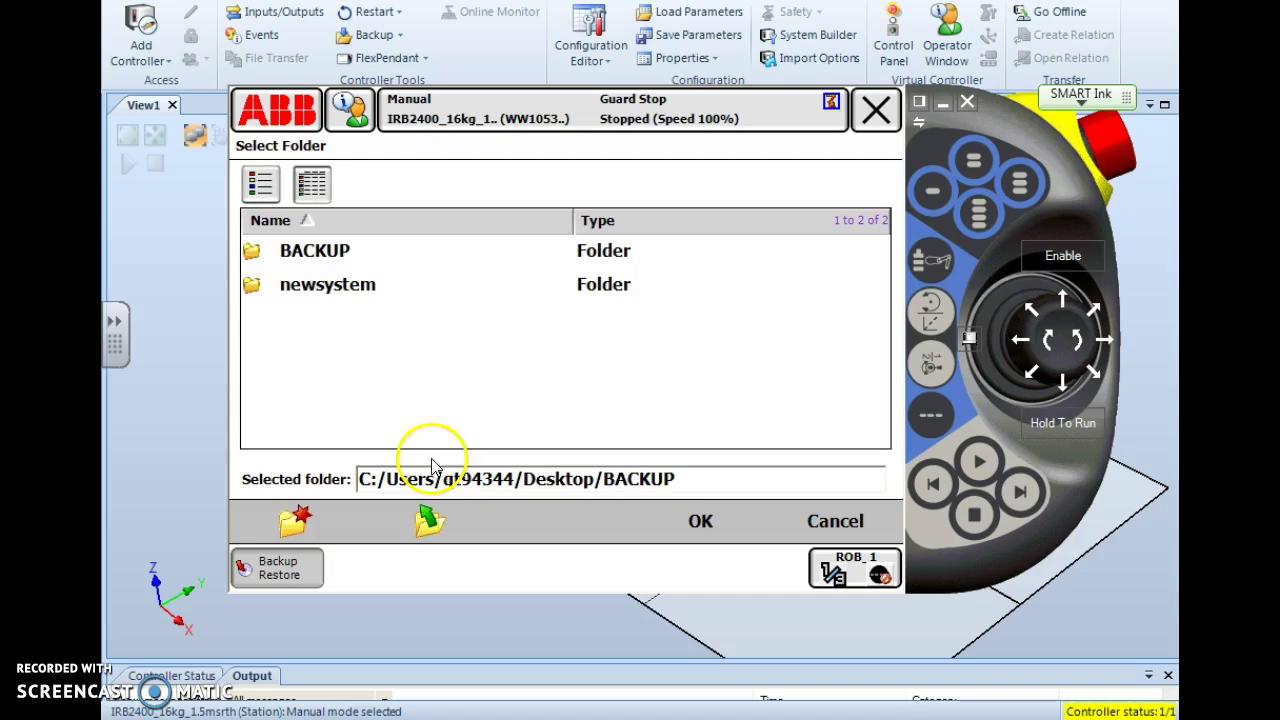
click(430, 516)
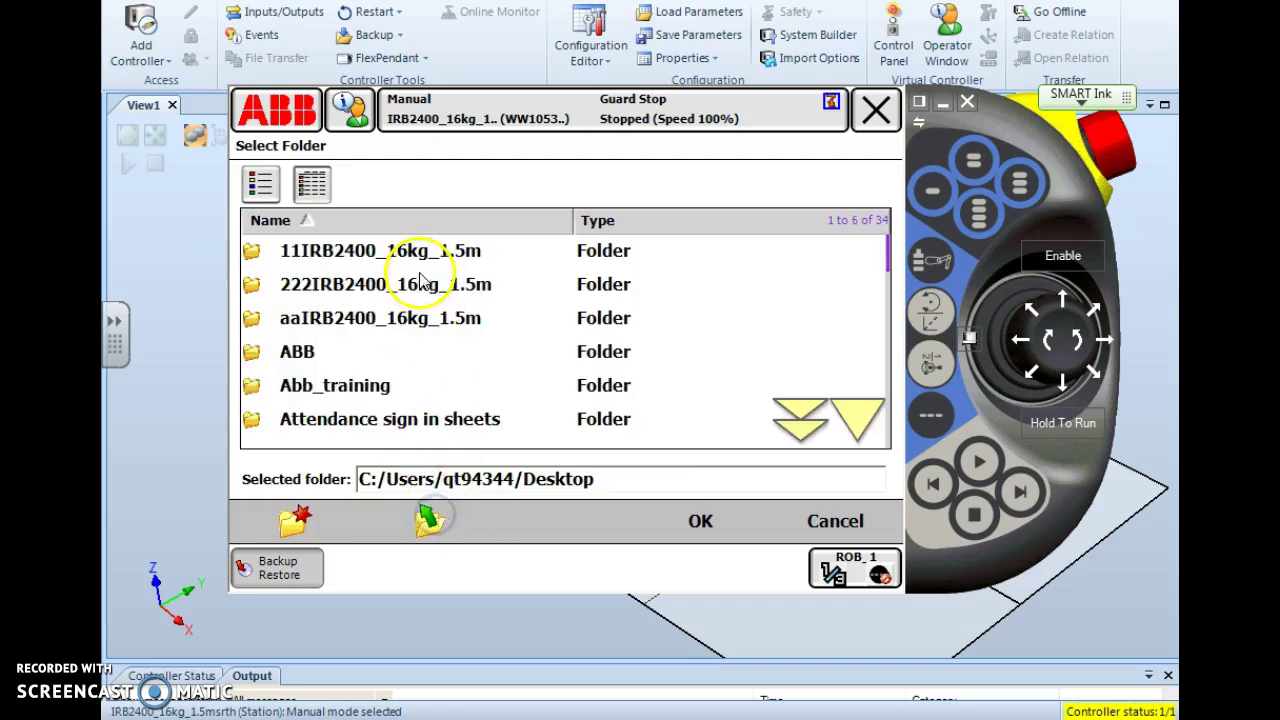
- Abandon a new-folder attempt and climb up four levels to the root of C:
click(300, 520)
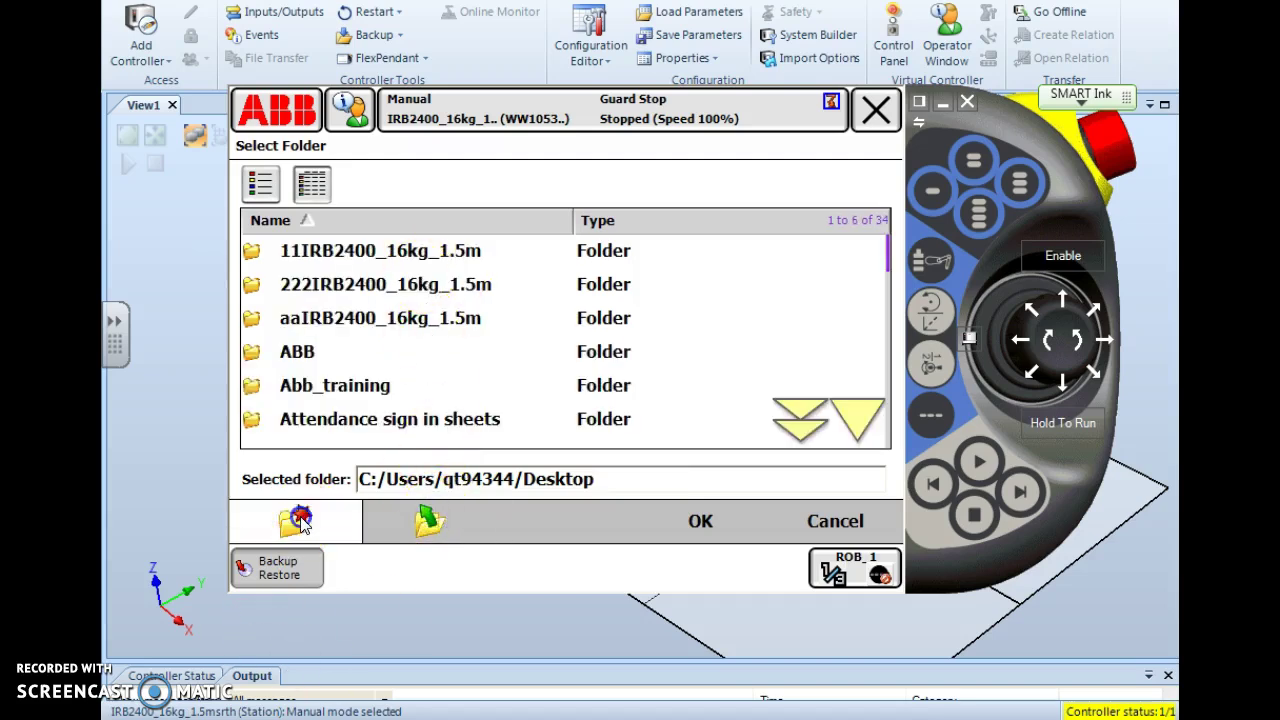
click(855, 522)
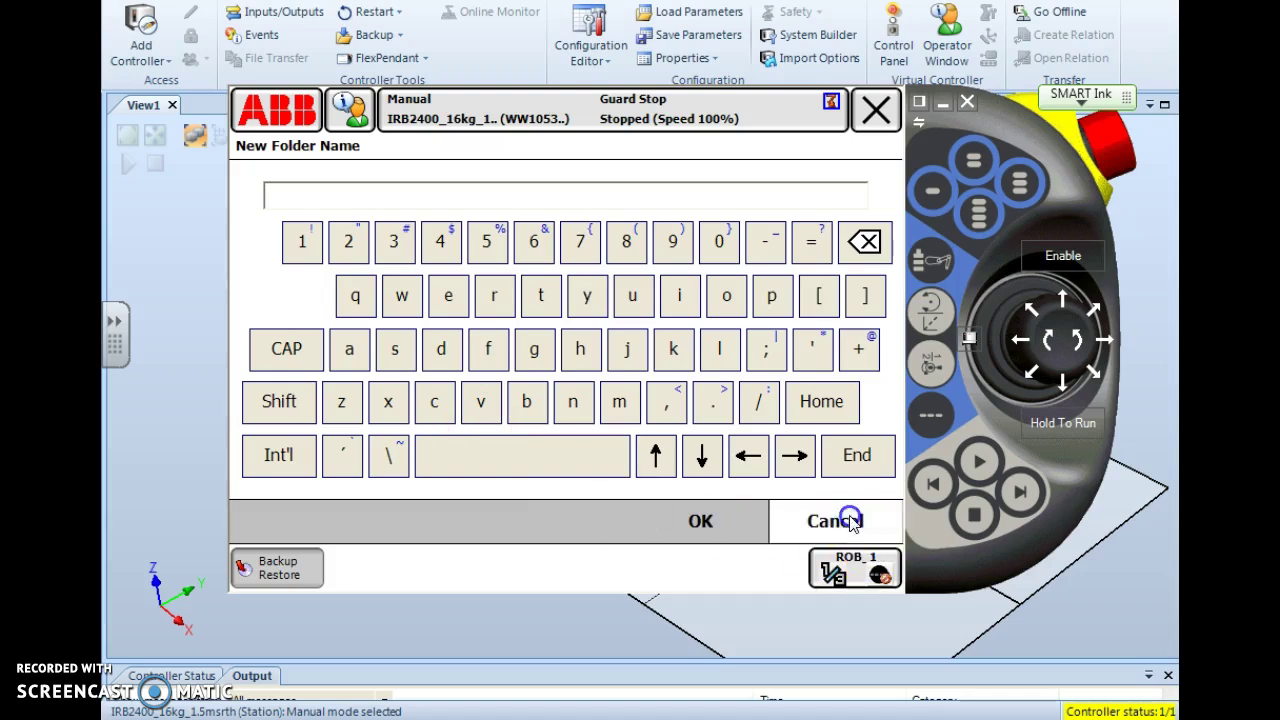
click(427, 525)
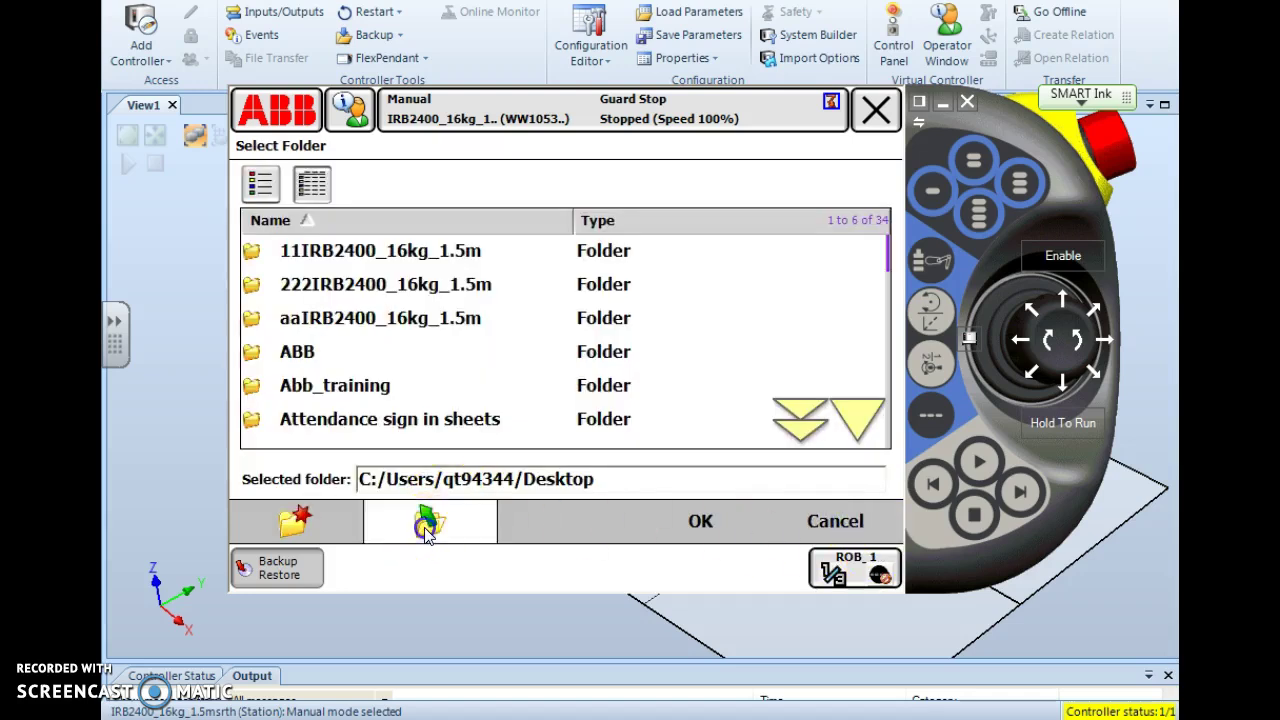
click(427, 525)
click(427, 525)
click(427, 525)
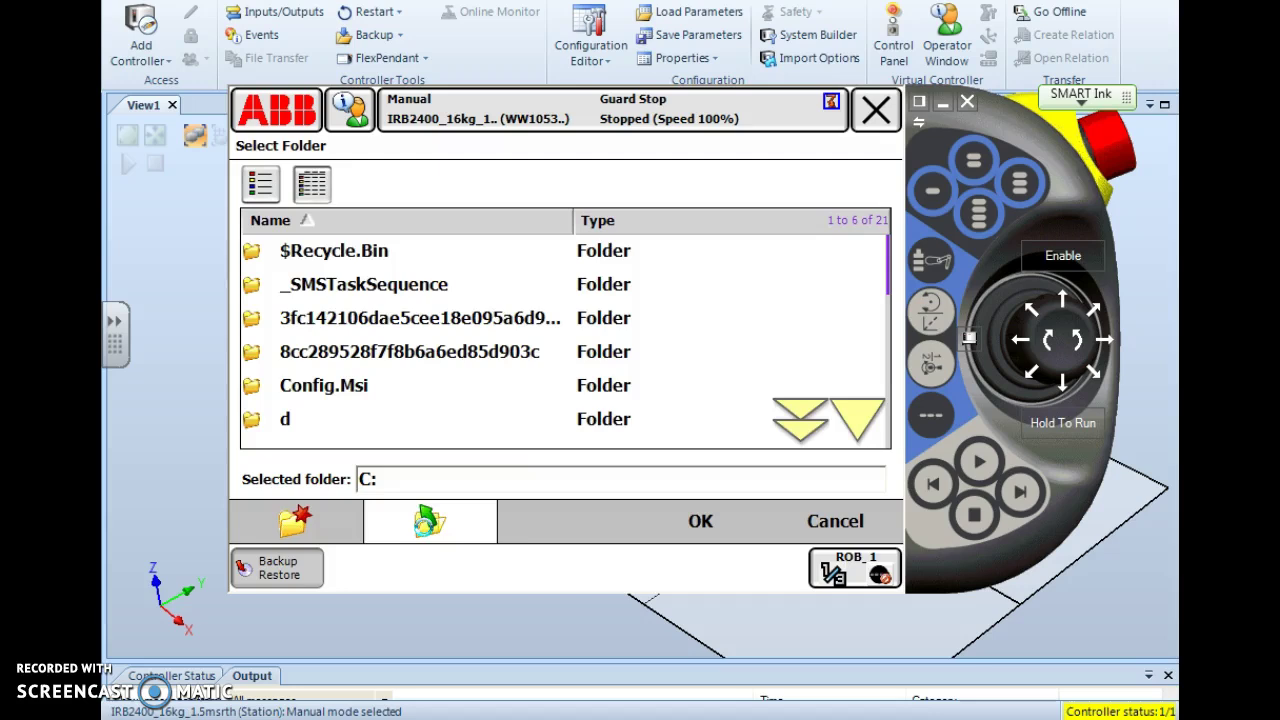
- Go up to the drive list, open C:, and enter the FILEVAULT folder
click(427, 525)
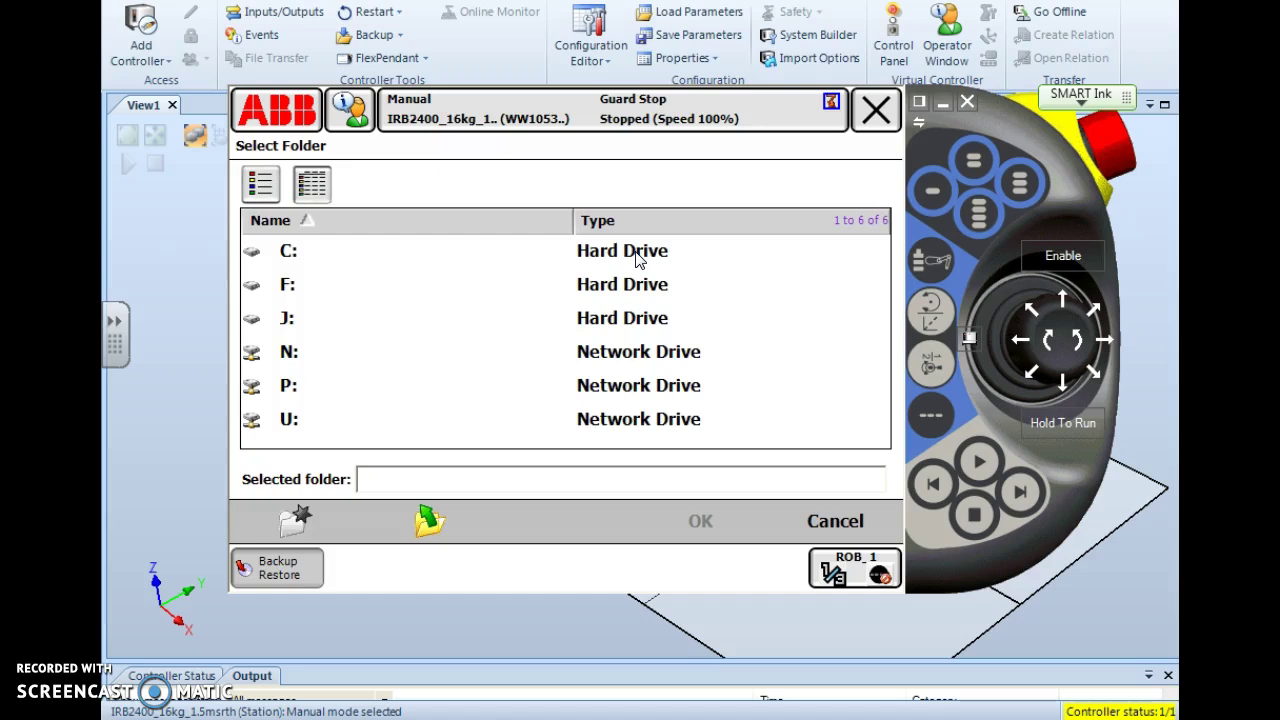
click(634, 251)
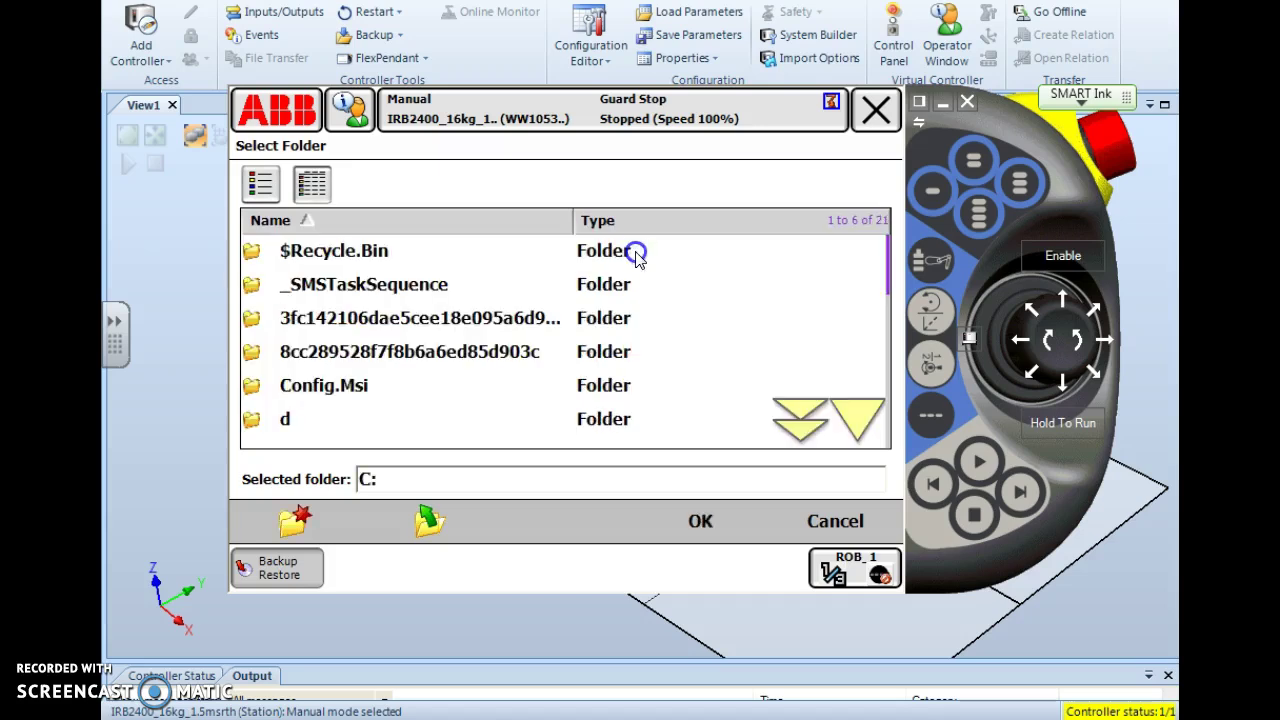
click(800, 420)
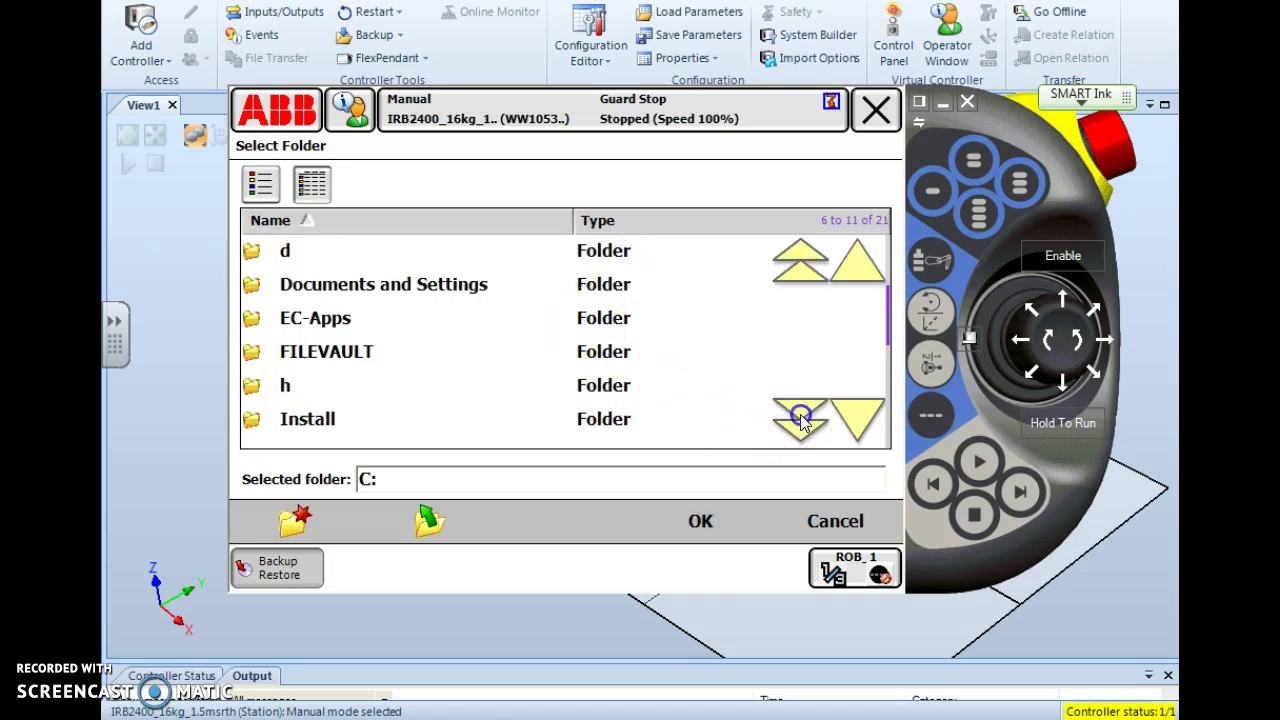
click(344, 358)
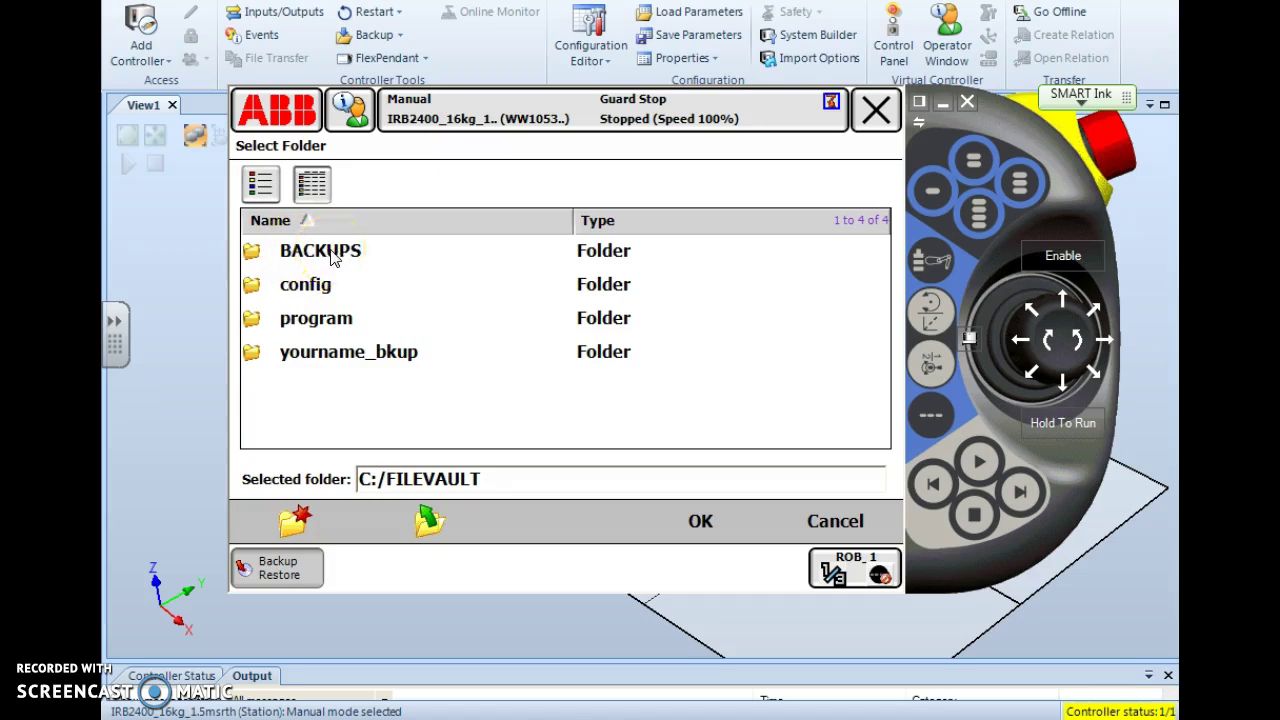
- Select C:/FILEVAULT/BACKUPS as the backup path
click(333, 257)
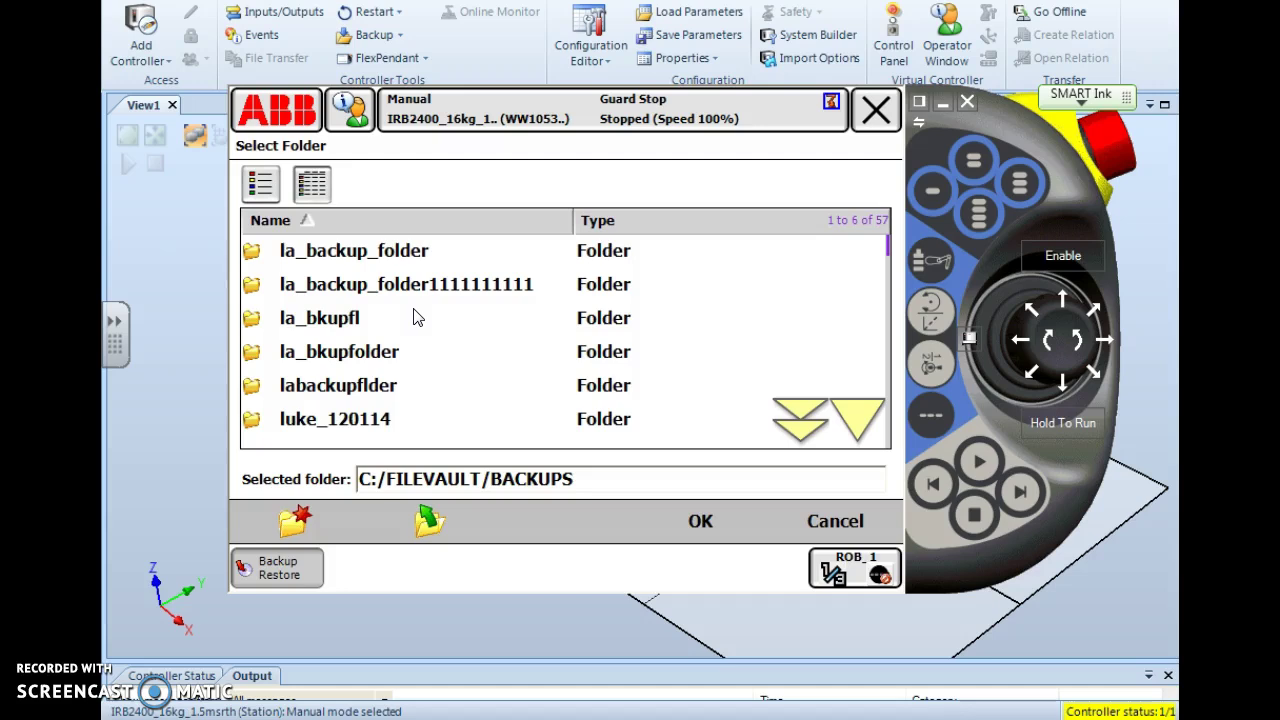
click(443, 371)
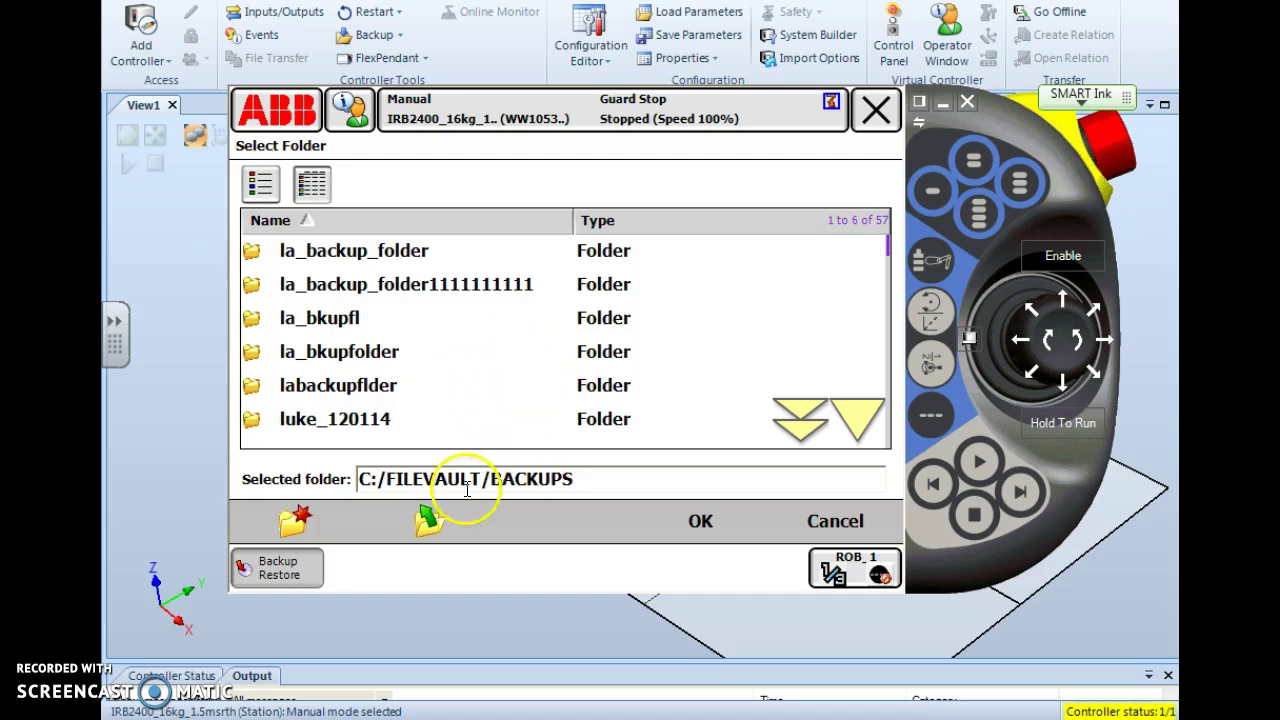
click(703, 523)
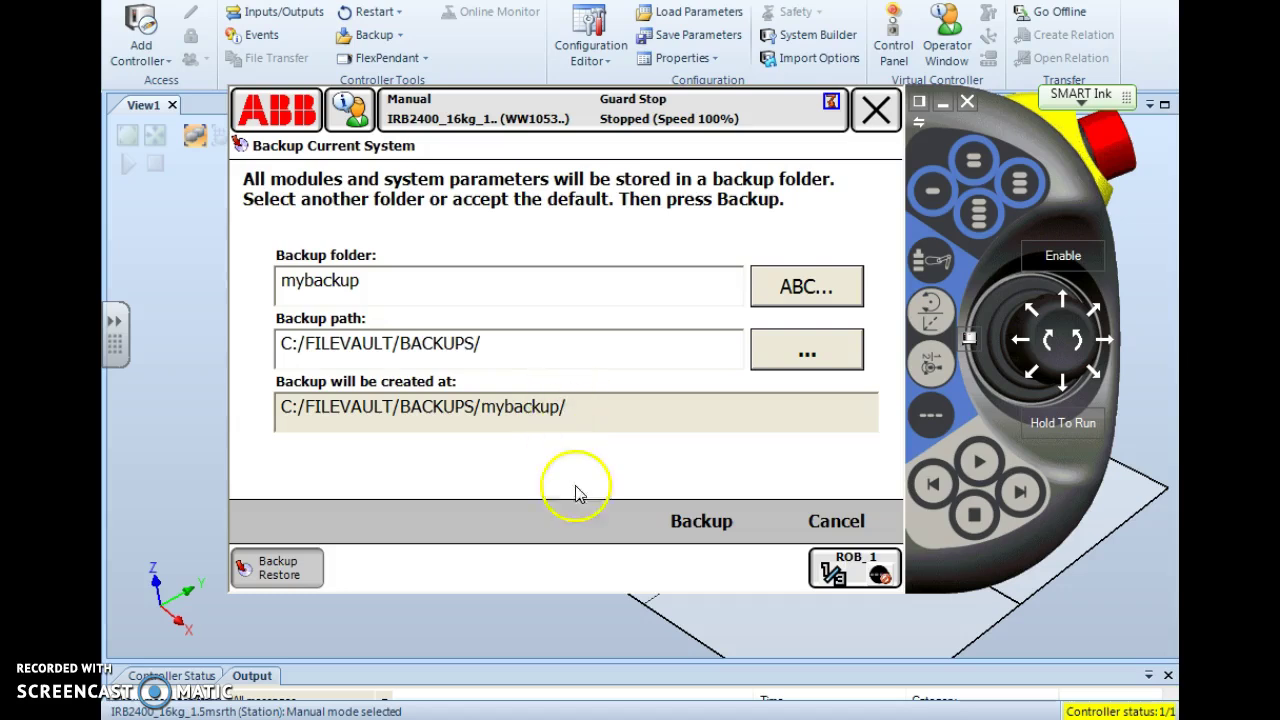
- Run the mybackup backup, then close the Backup and Restore window
click(697, 520)
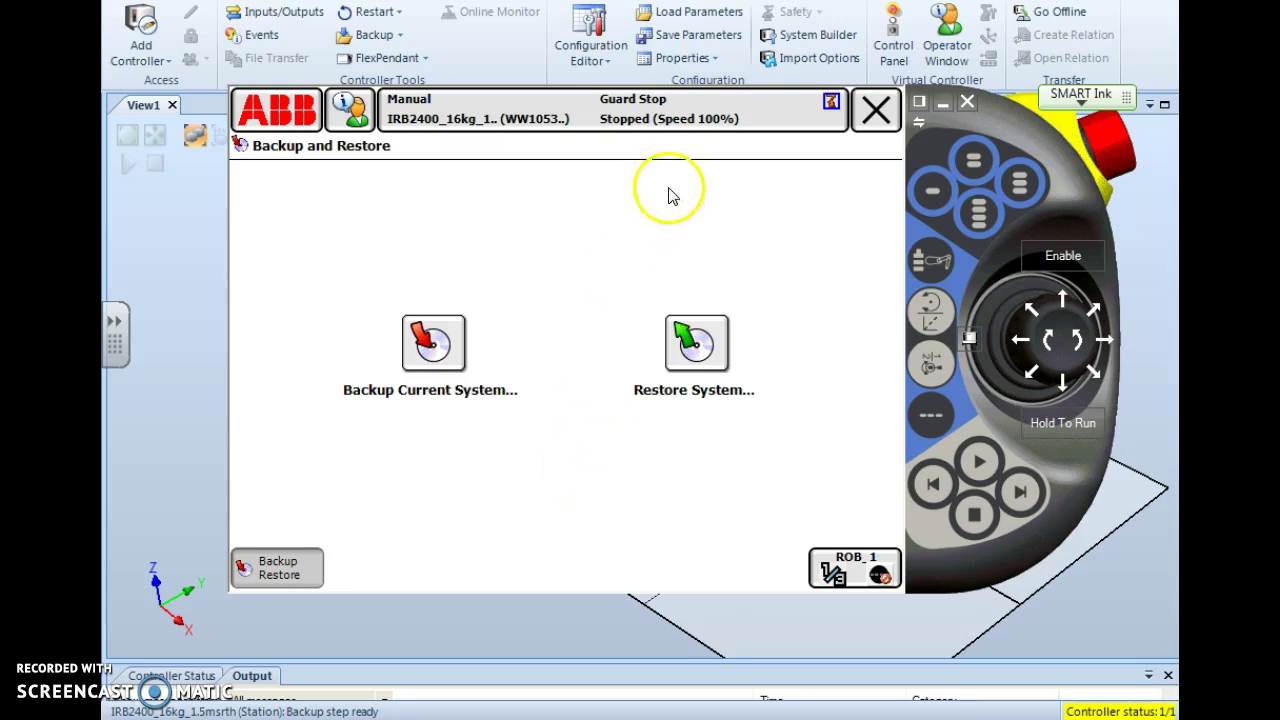
click(874, 119)
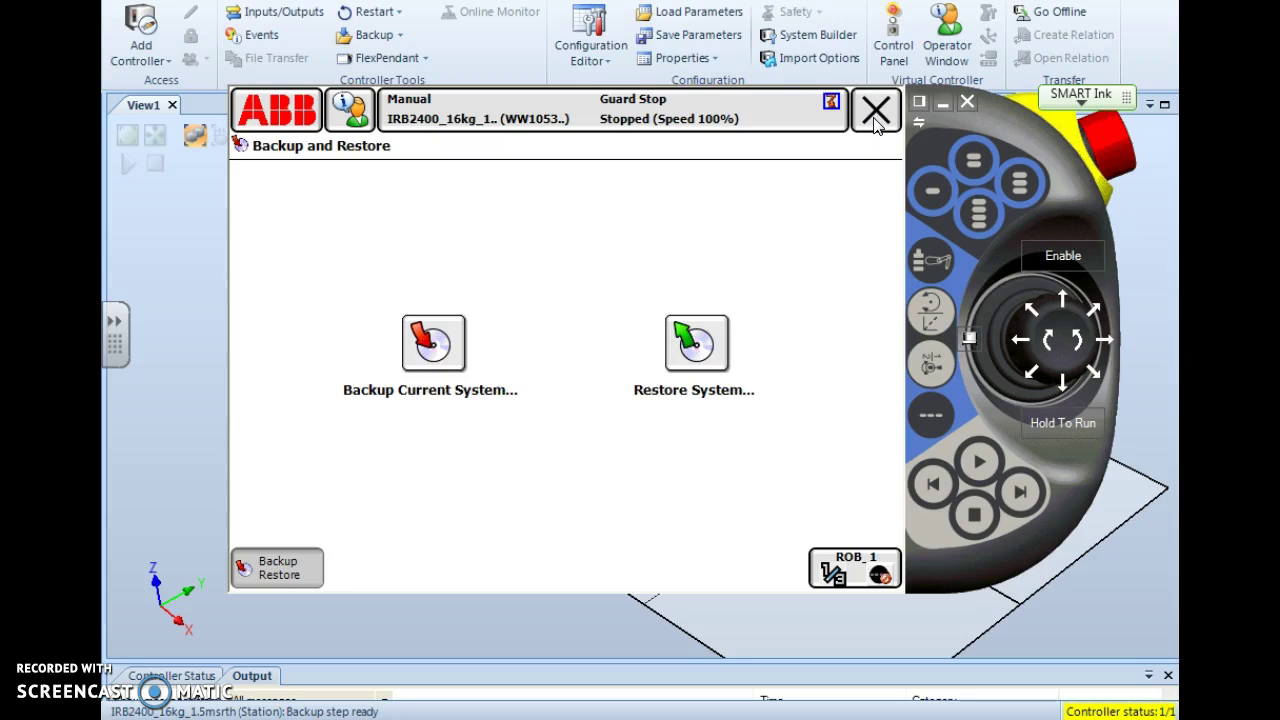